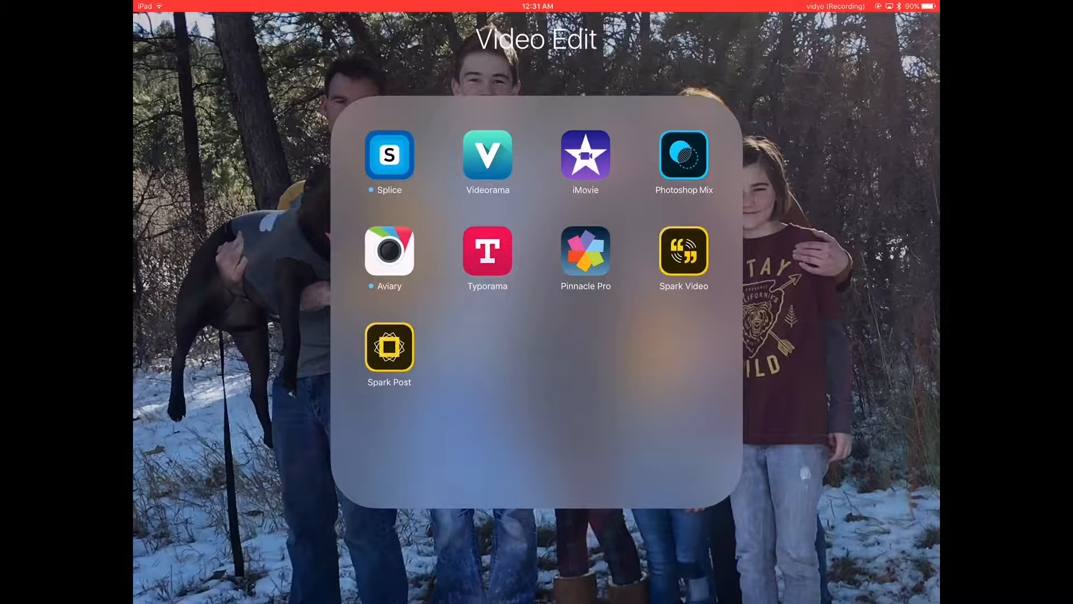
# Step: Launch iMovie from the Video Edit folder to reach the Projects screen
pyautogui.click(586, 155)
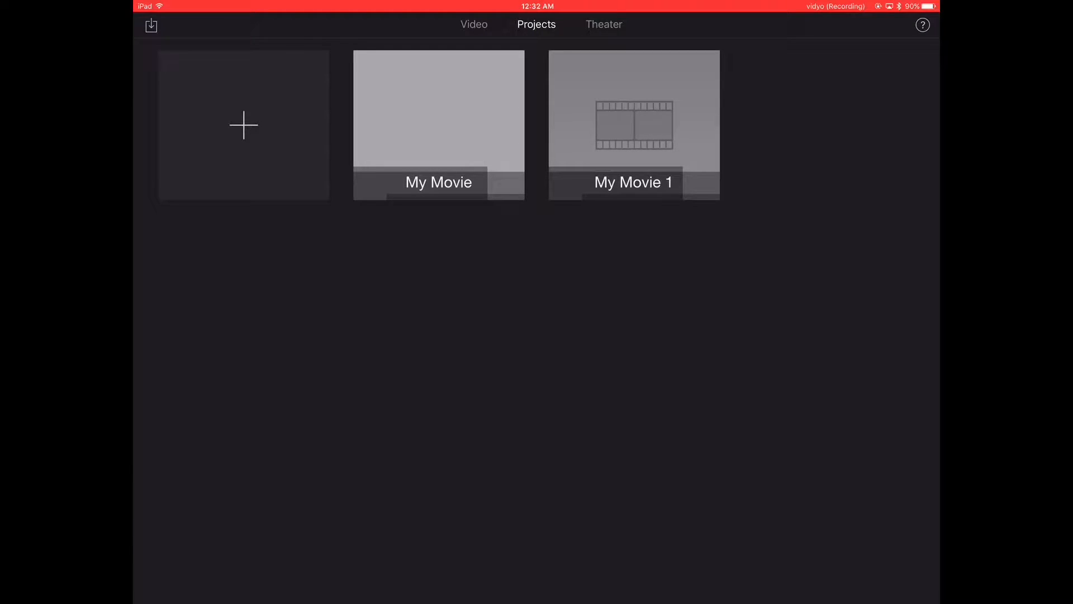
# Step: Create a new regular Movie project with the default theme
pyautogui.click(243, 125)
pyautogui.click(474, 298)
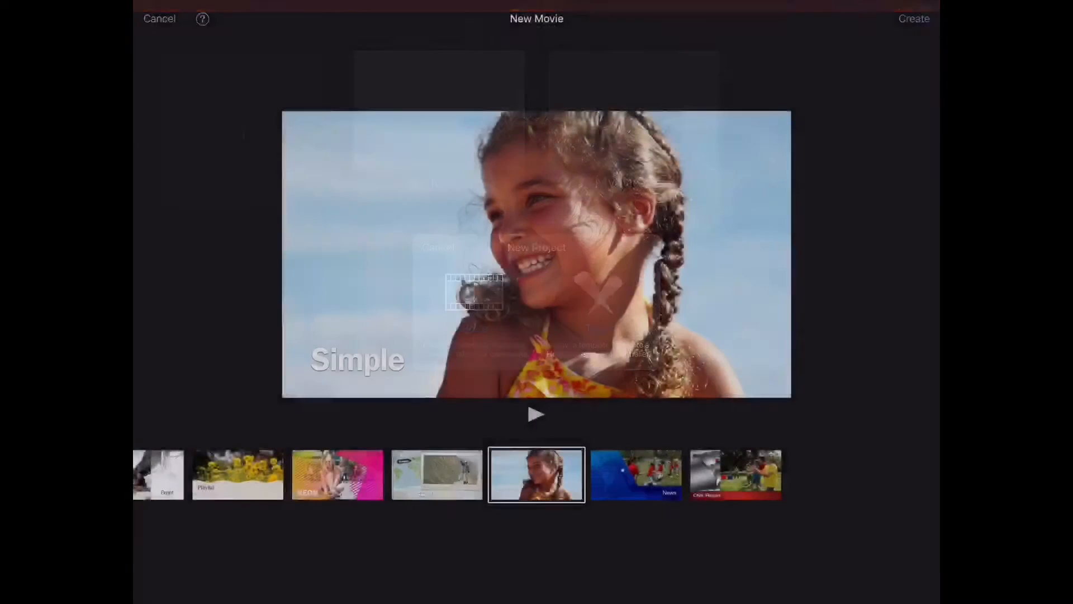
pyautogui.click(914, 19)
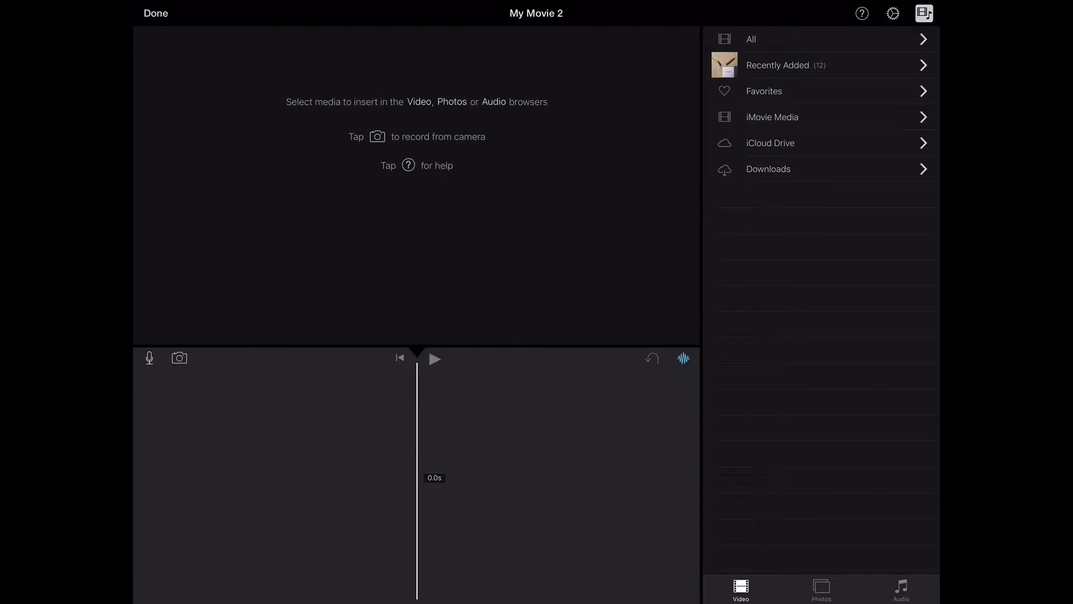
# Step: Add the ARMY talking-head clip from Recently Added to the timeline
pyautogui.click(820, 65)
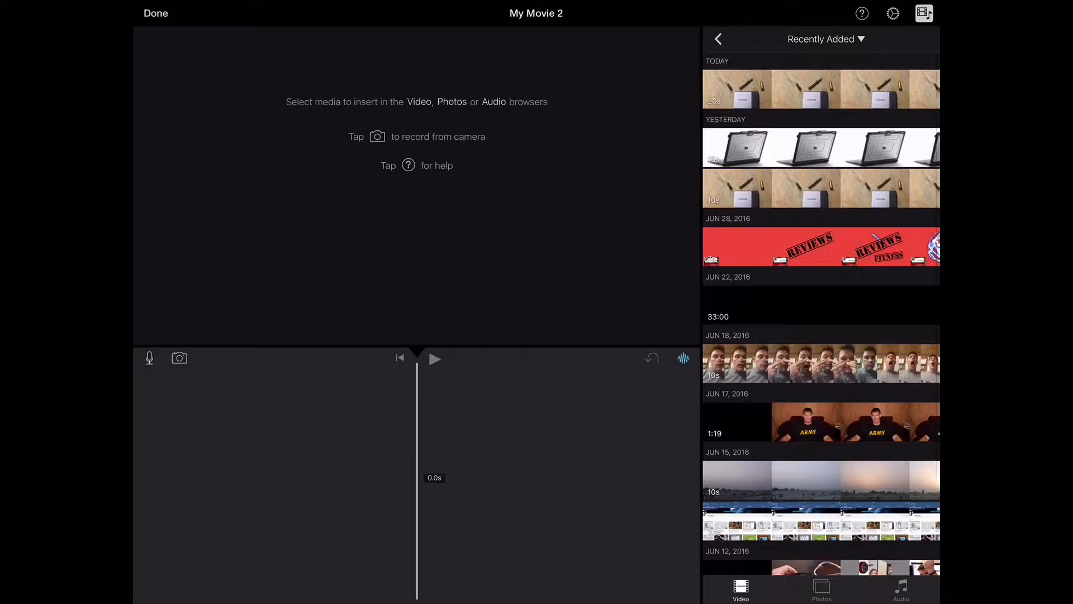
pyautogui.click(822, 422)
pyautogui.click(745, 451)
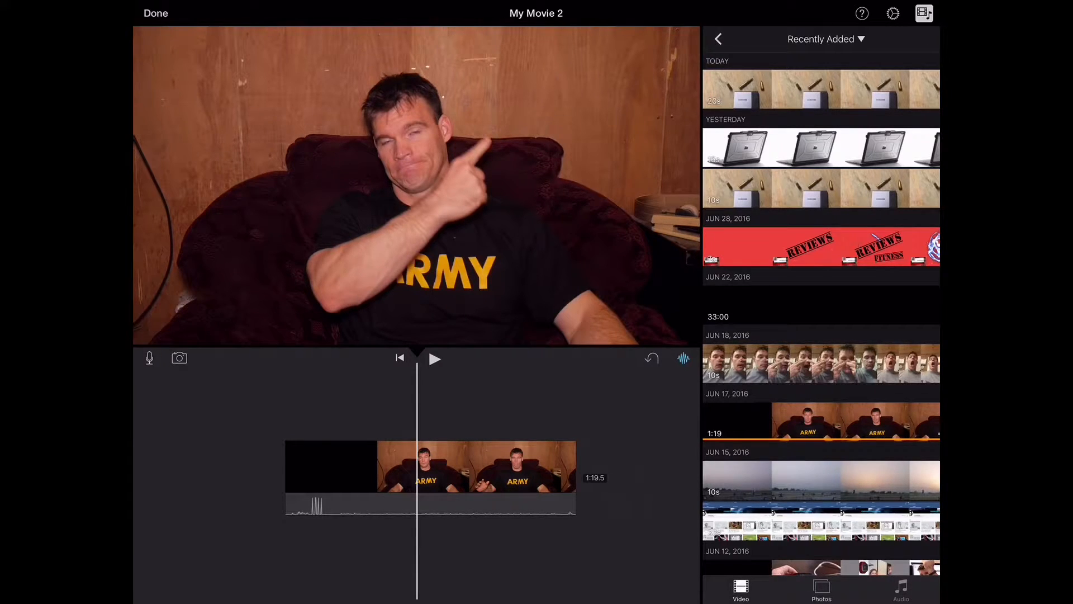
# Step: Browse the YOUTUBE THUMBS photo album and preview the laptop-case photo
pyautogui.click(821, 590)
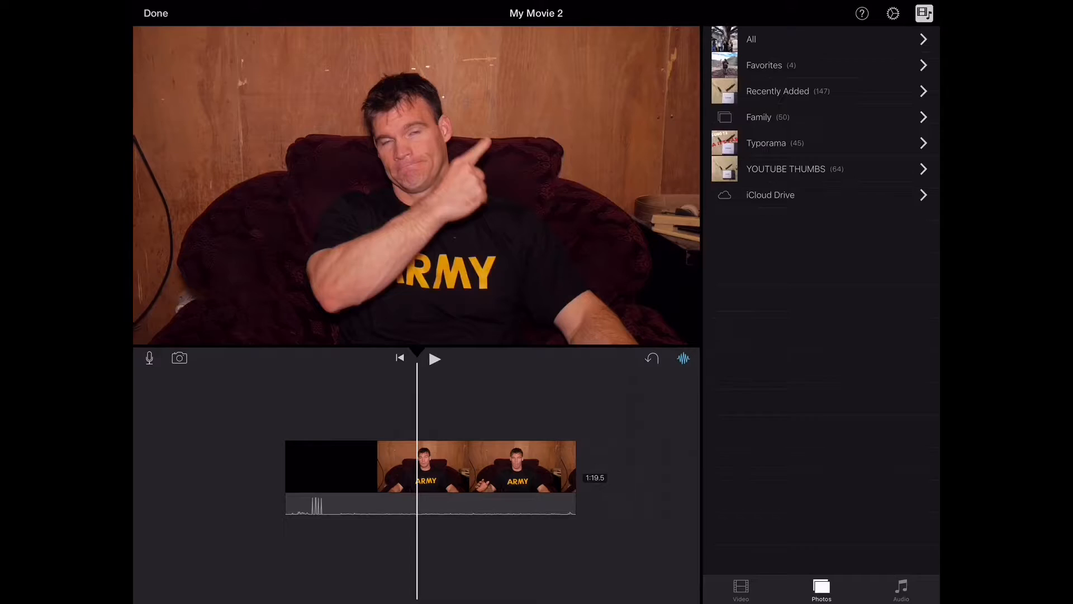
pyautogui.click(822, 169)
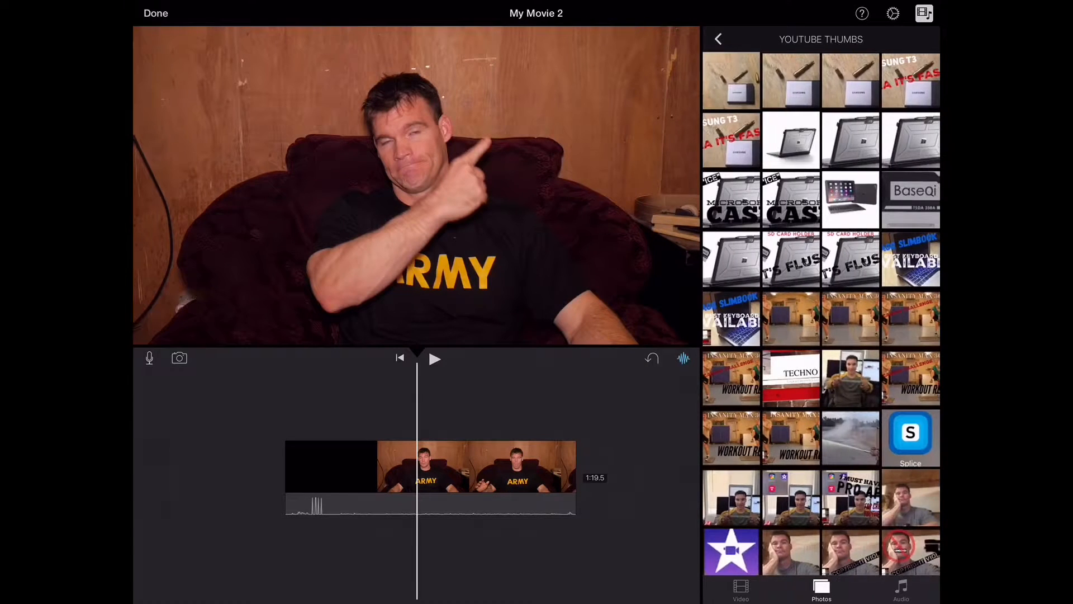
pyautogui.click(792, 140)
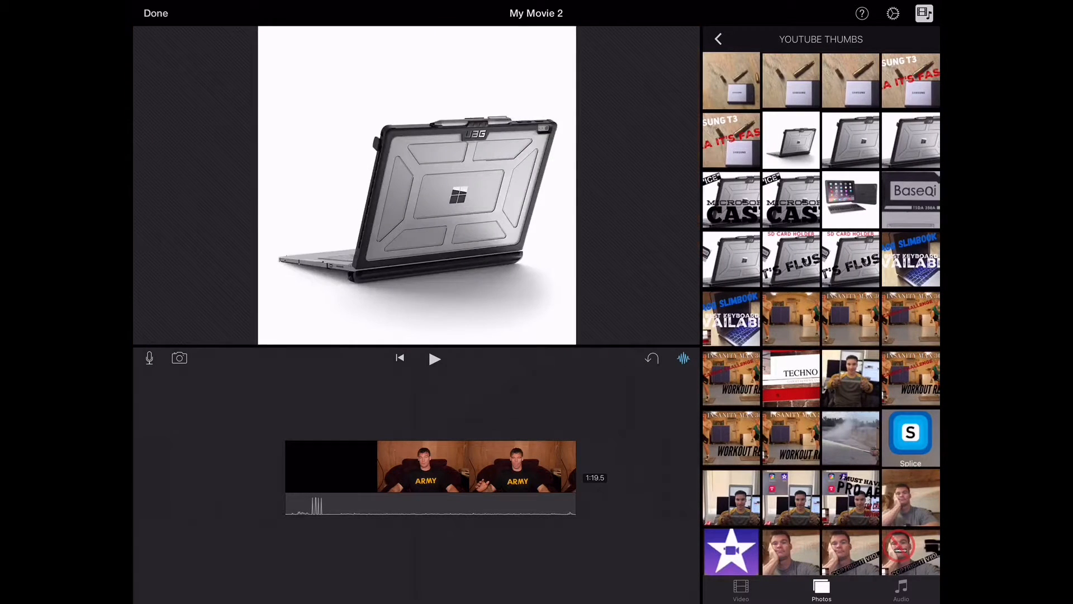
pyautogui.click(503, 402)
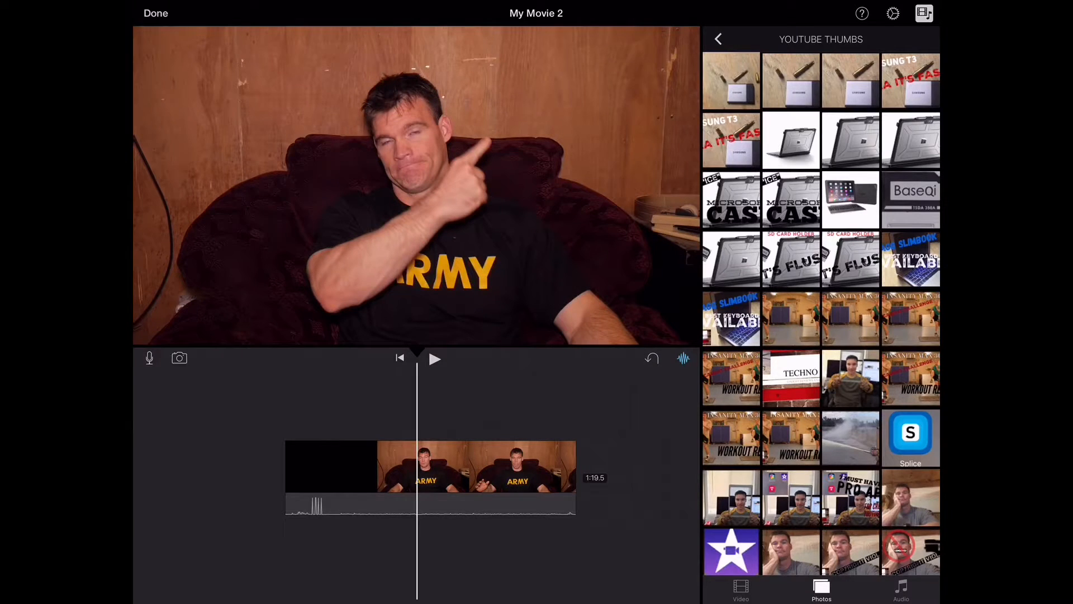
# Step: Place the laptop-case photo at the start of the timeline ahead of the ARMY clip
pyautogui.moveTo(735, 127); pyautogui.dragTo(314, 477)
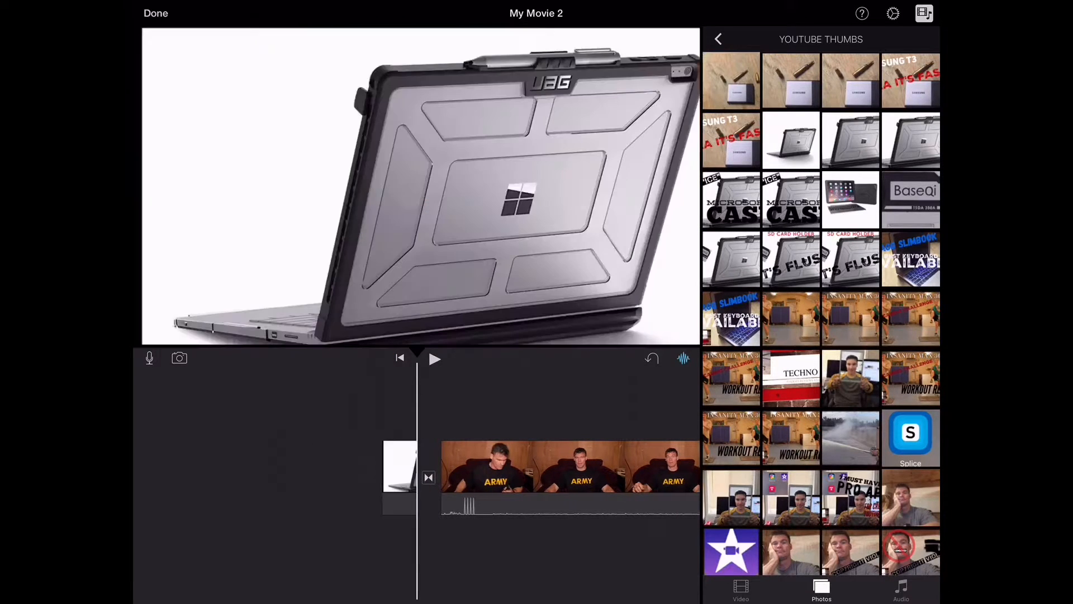
pyautogui.moveTo(504, 469); pyautogui.dragTo(442, 470)
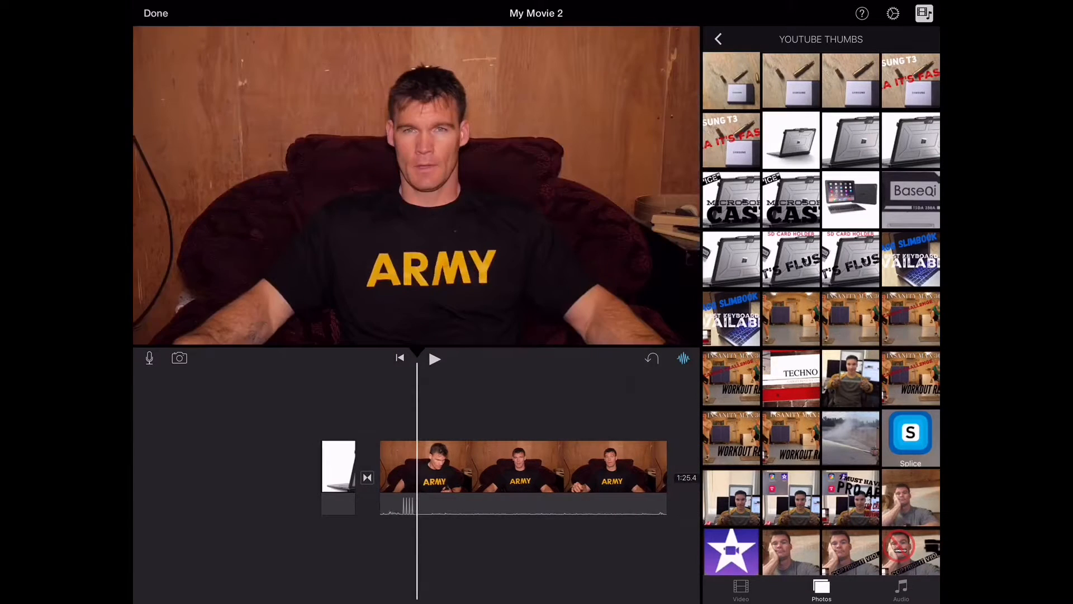
pyautogui.click(741, 587)
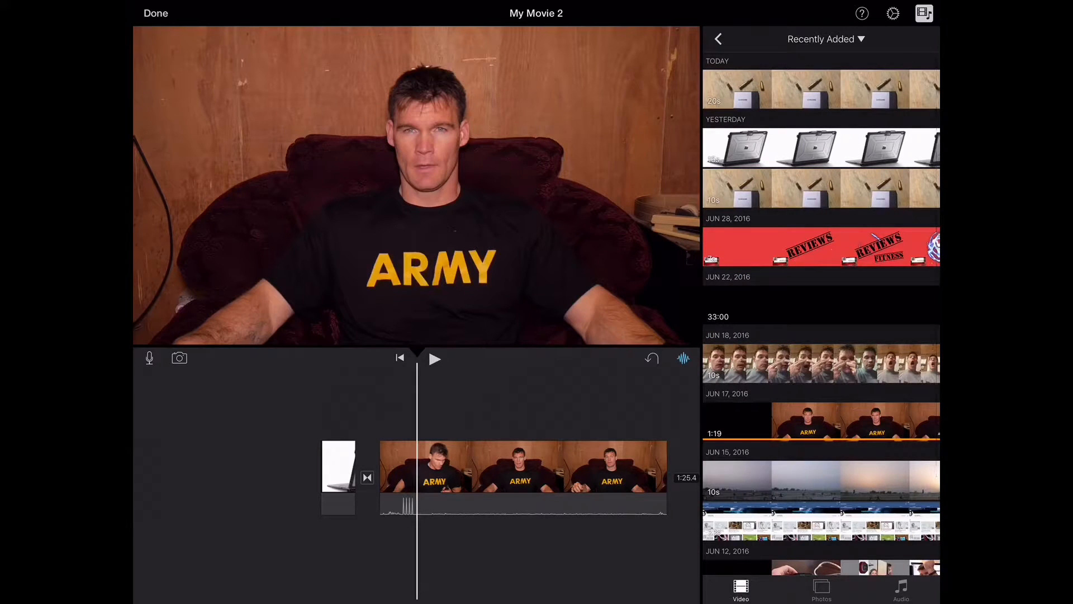
# Step: Overlay the red REVIEWS clip as picture-in-picture and nudge its inset toward centre-right
pyautogui.click(823, 246)
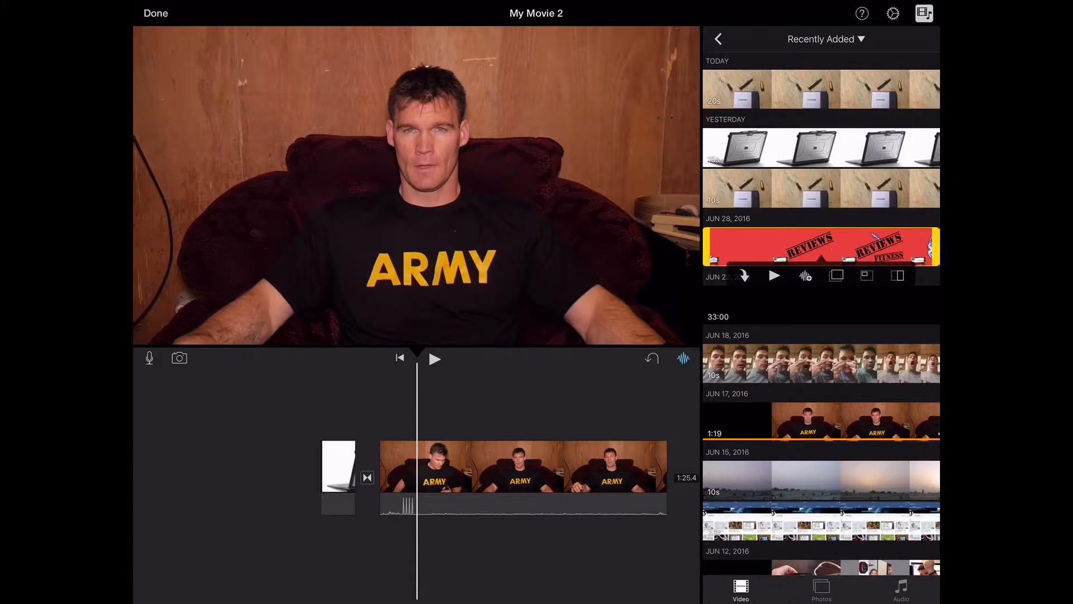
pyautogui.click(837, 275)
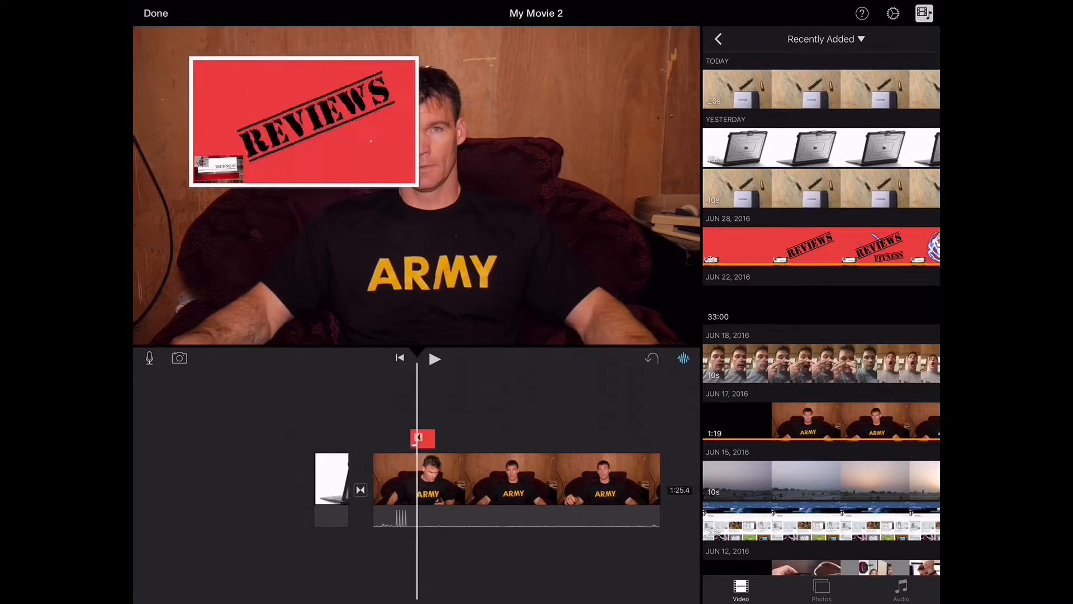
pyautogui.click(422, 439)
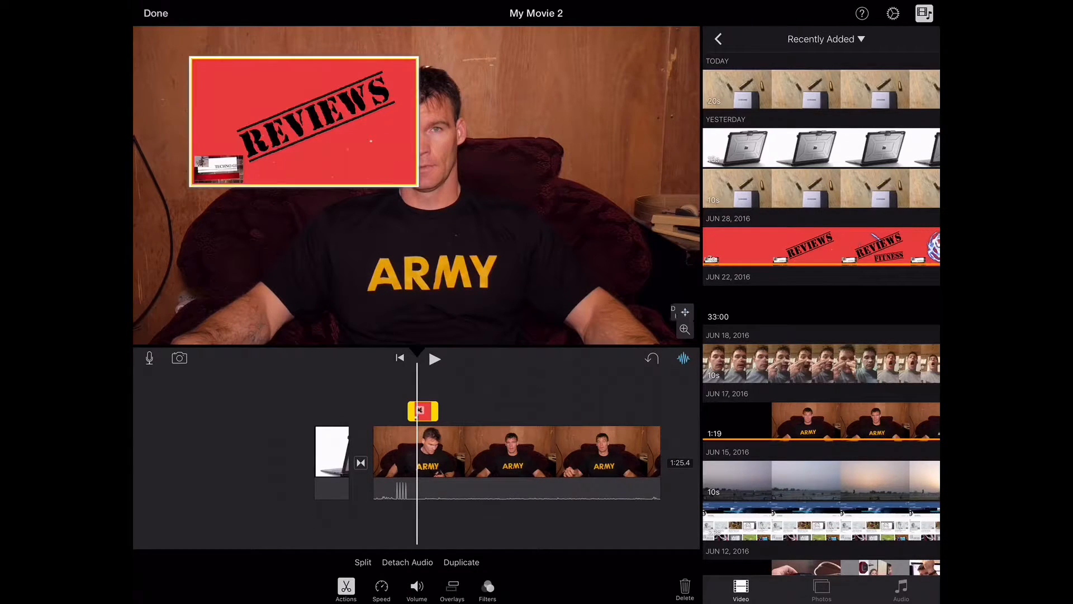
pyautogui.moveTo(304, 122)
pyautogui.mouseDown()
pyautogui.moveTo(497, 156)
pyautogui.moveTo(246, 109)
pyautogui.mouseUp()
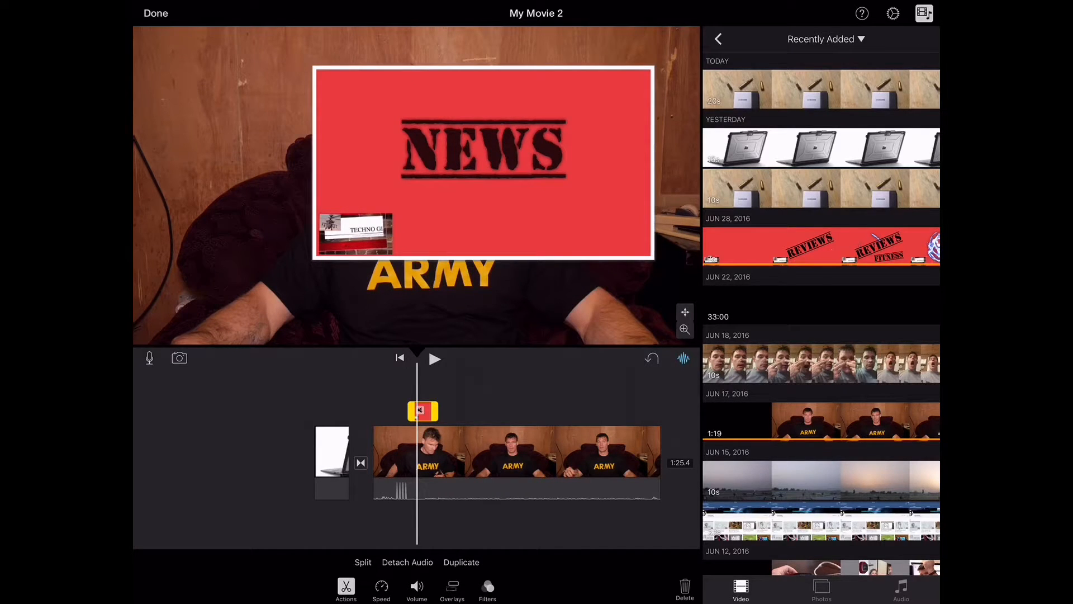
pyautogui.click(251, 403)
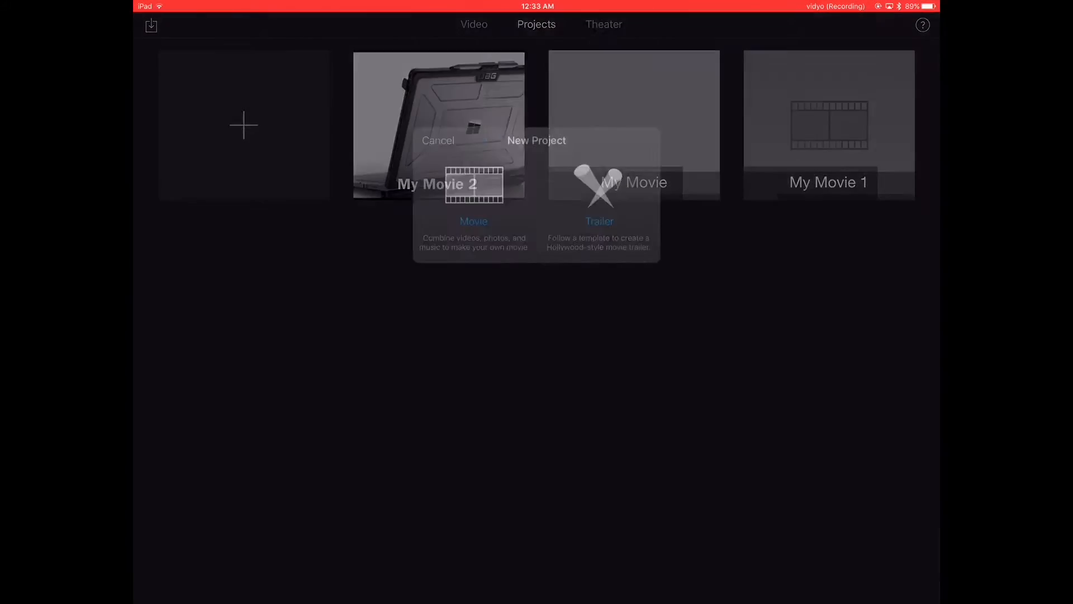
# Step: Create 'My Movie 3' and drop the Samsung SSD photo from YOUTUBE THUMBS into its empty timeline
pyautogui.click(474, 290)
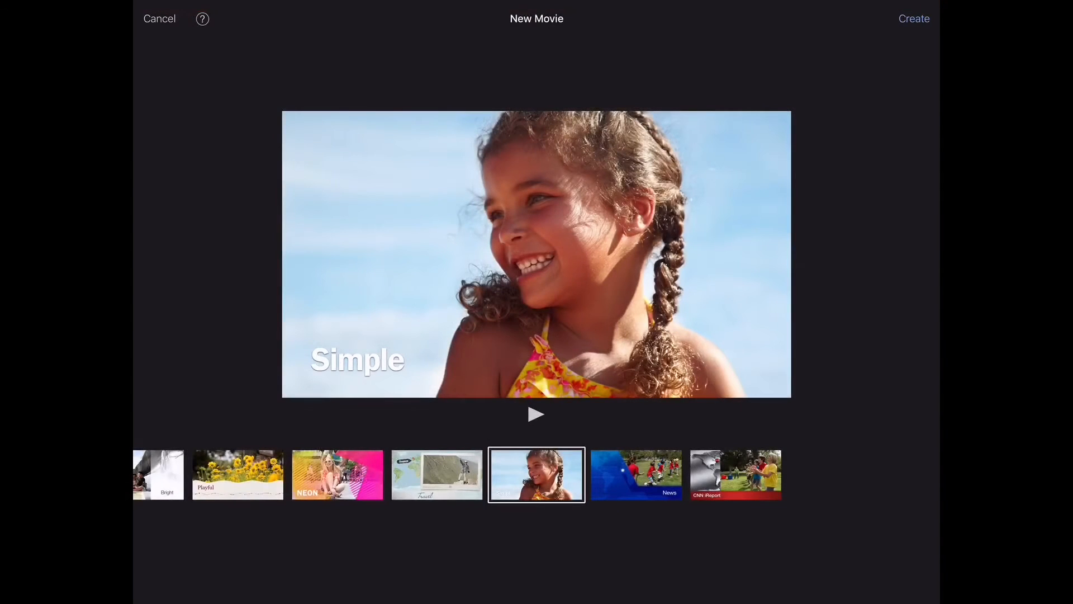
pyautogui.click(914, 18)
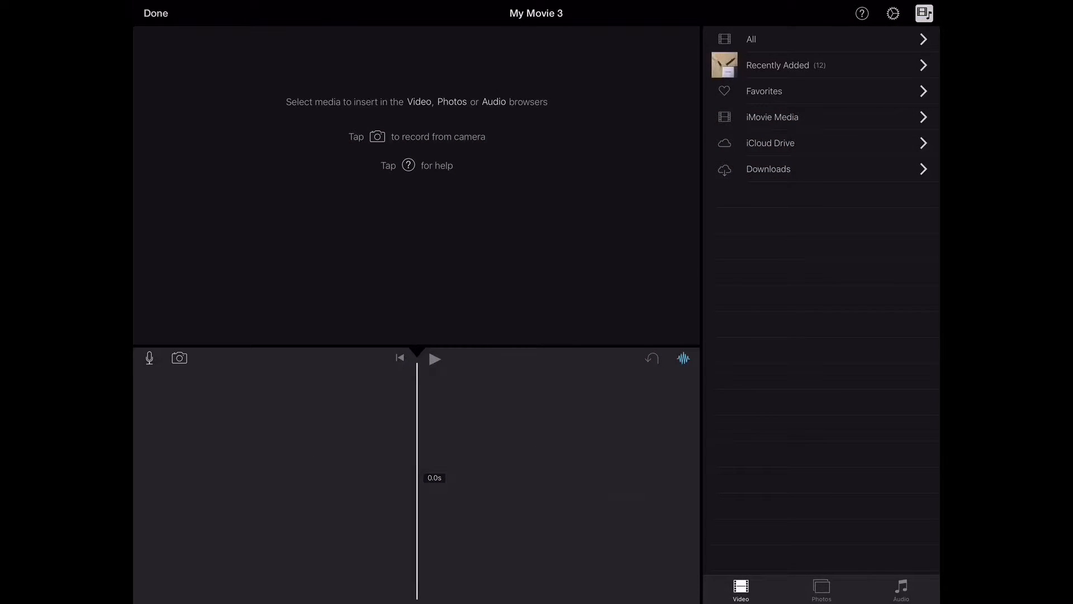
pyautogui.click(821, 590)
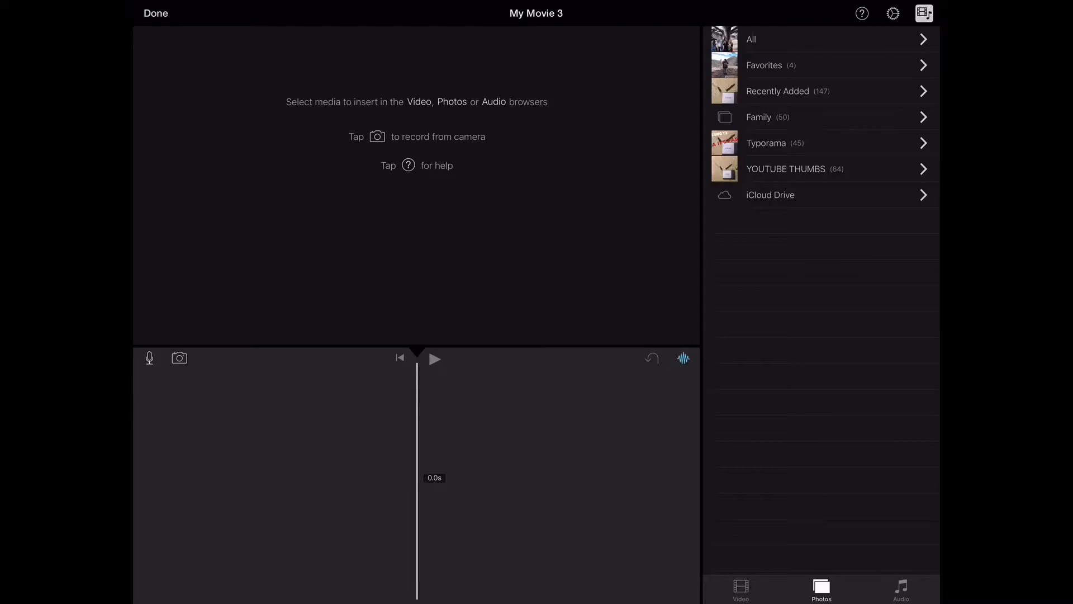
pyautogui.click(821, 168)
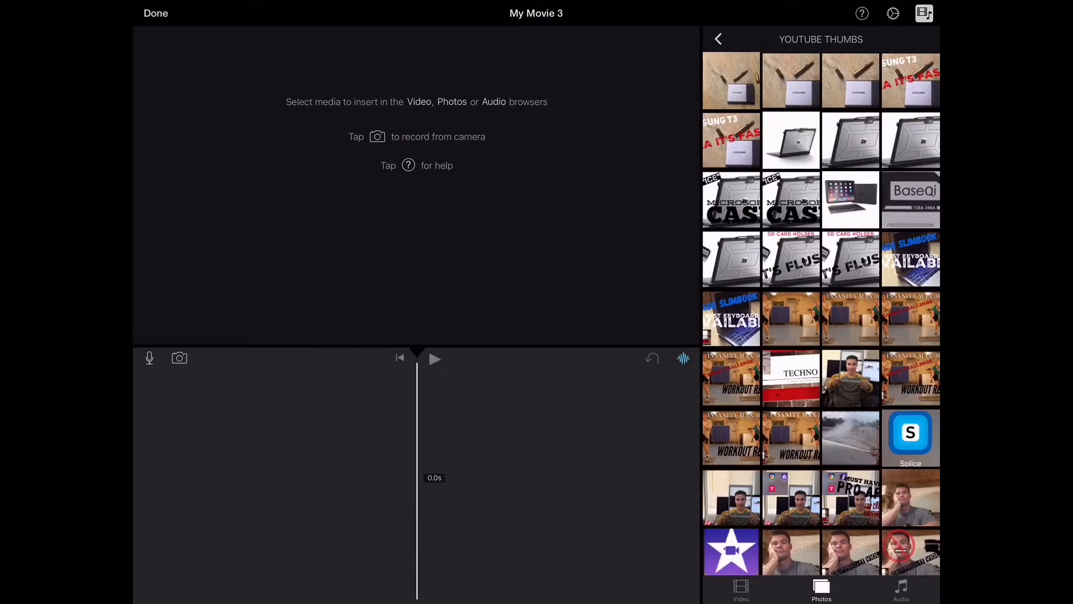
pyautogui.moveTo(732, 82); pyautogui.dragTo(420, 478)
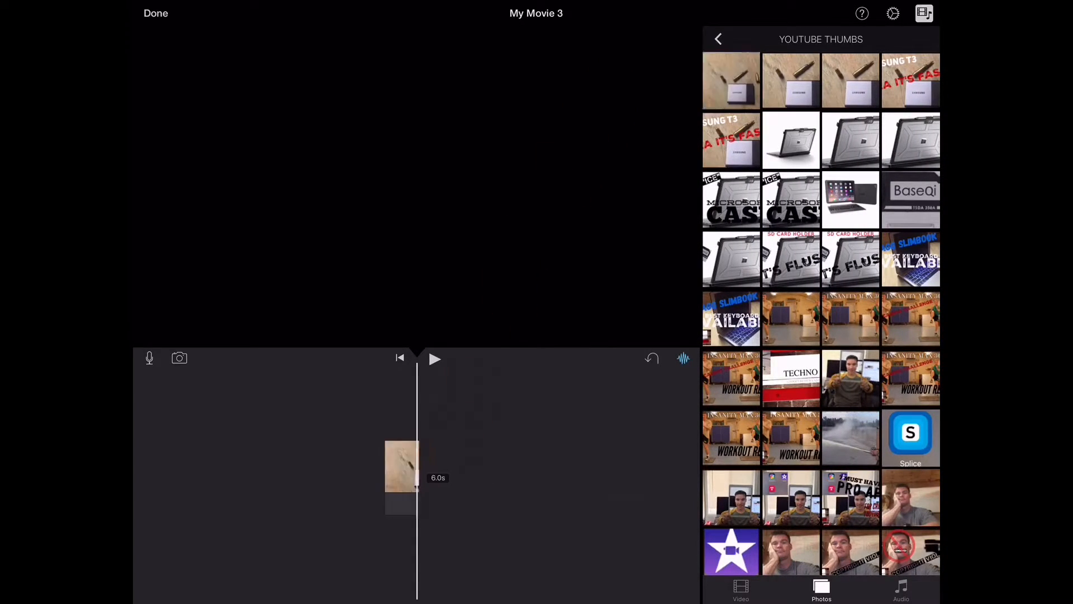
# Step: Lengthen the SSD photo clip to about 20 seconds, turn Ken Burns off, and reframe it
pyautogui.click(399, 474)
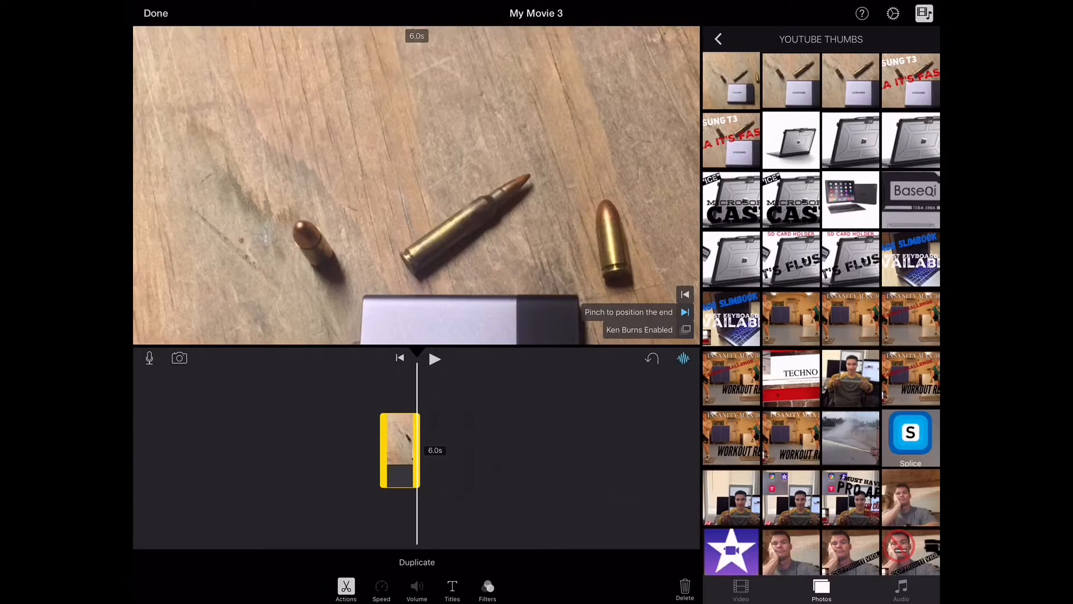
pyautogui.moveTo(418, 450)
pyautogui.mouseDown()
pyautogui.moveTo(478, 450)
pyautogui.moveTo(418, 450)
pyautogui.mouseUp()
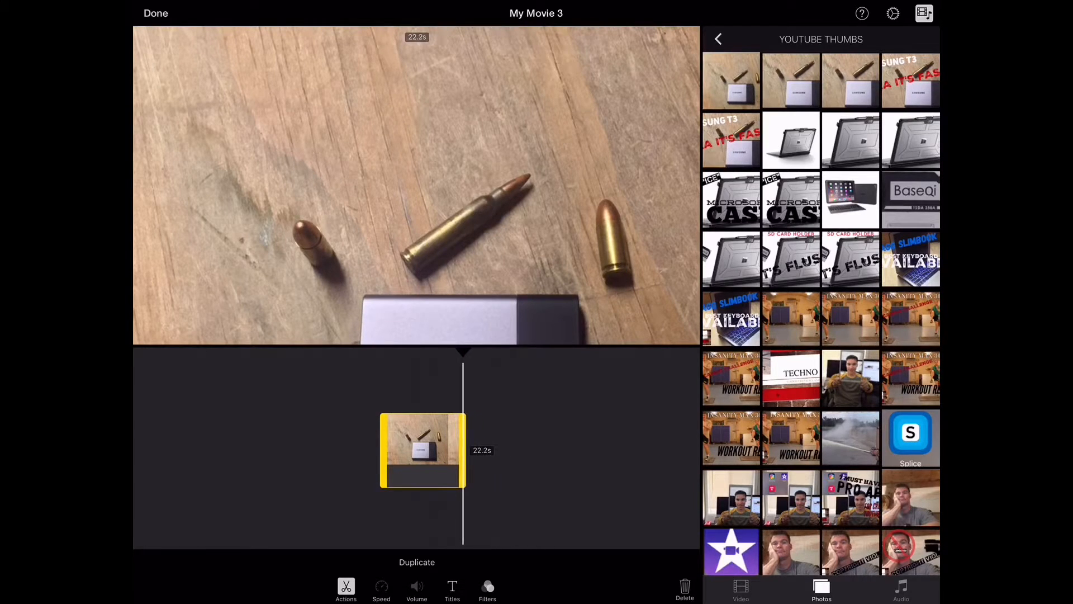
pyautogui.click(685, 311)
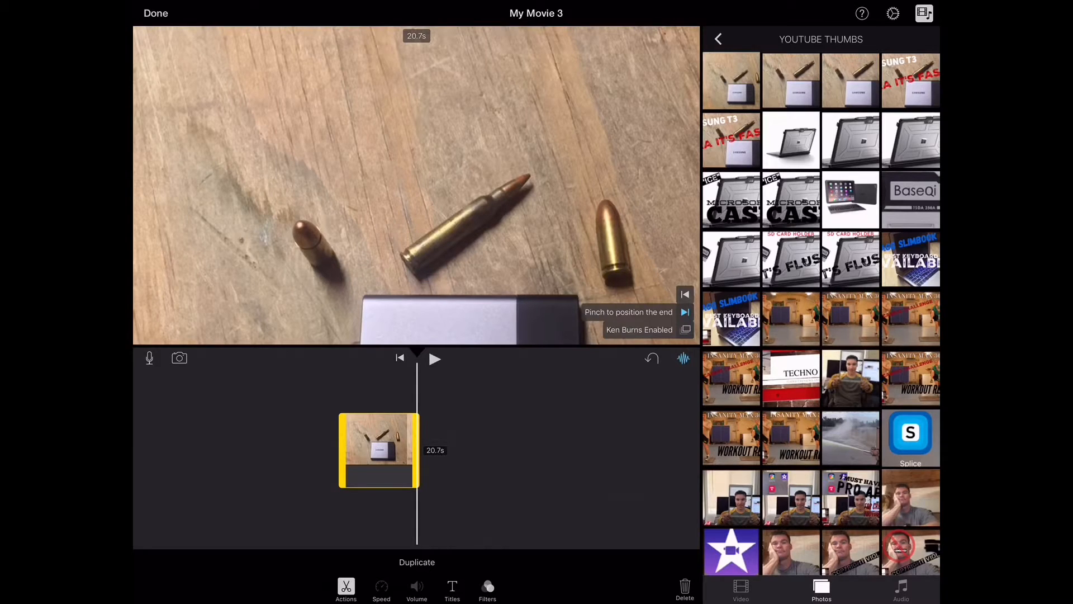
pyautogui.click(685, 330)
pyautogui.moveTo(417, 185)
pyautogui.mouseDown()
pyautogui.moveTo(385, 168)
pyautogui.moveTo(417, 176)
pyautogui.mouseUp()
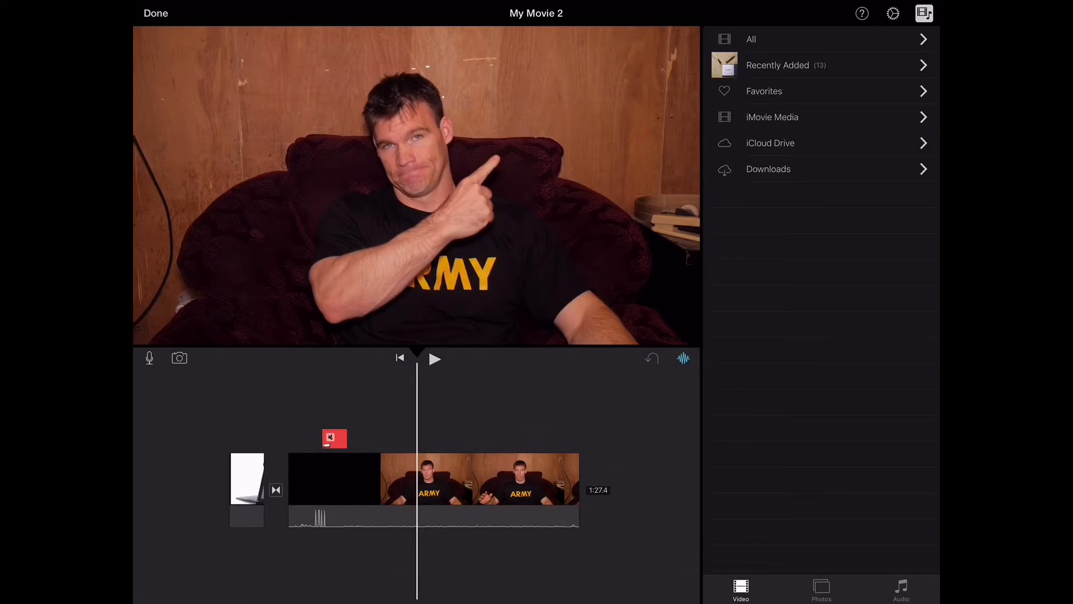
# Step: Add today's SSD clip as a picture-in-picture inset and move it to the top right
pyautogui.click(777, 64)
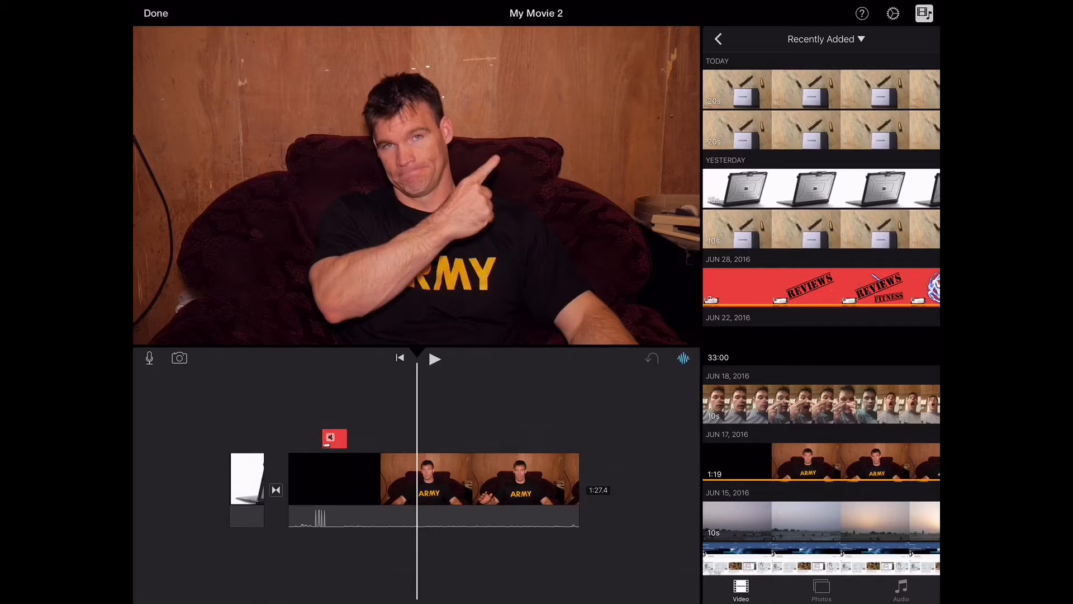
pyautogui.click(821, 89)
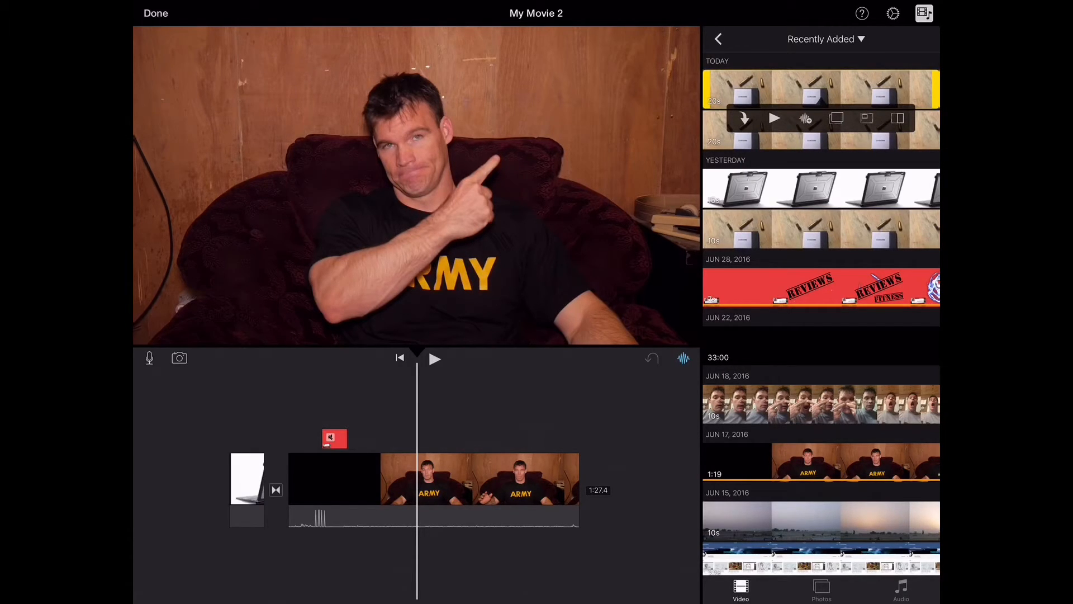
pyautogui.click(867, 118)
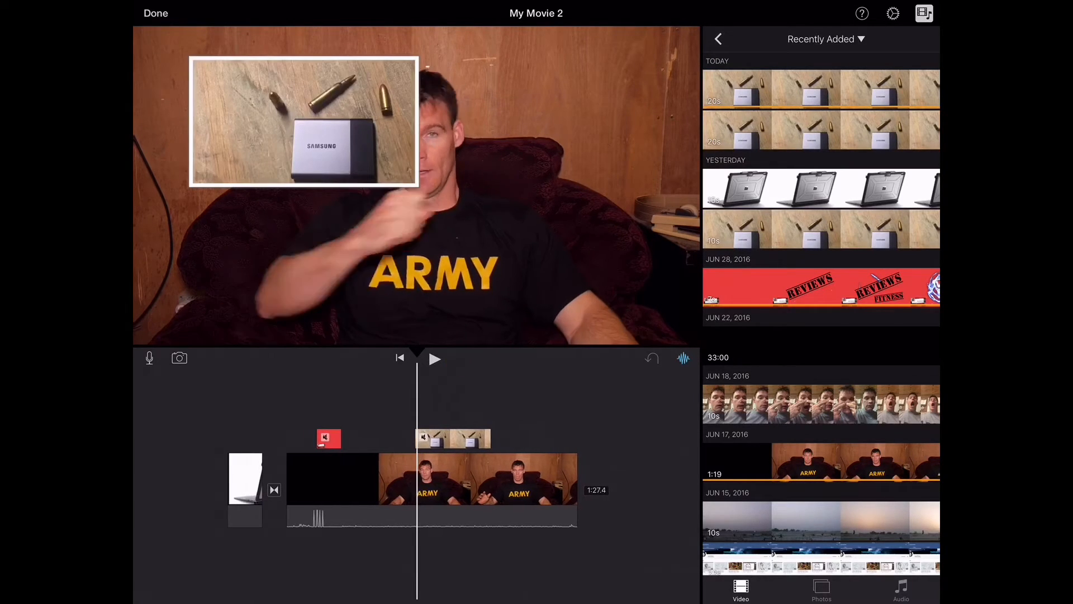
pyautogui.click(453, 439)
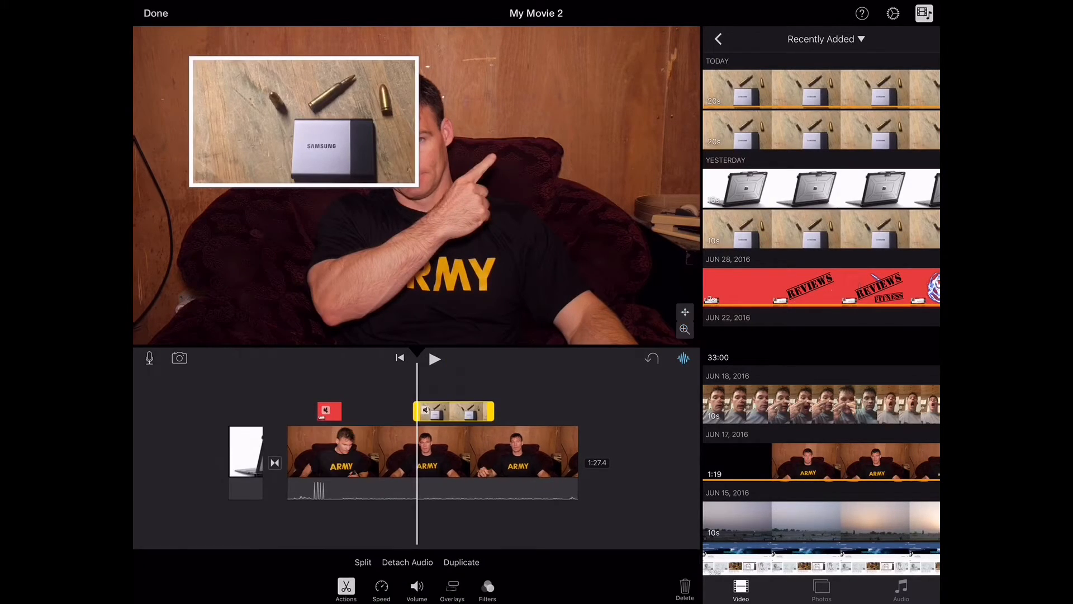
pyautogui.moveTo(304, 122); pyautogui.dragTo(582, 95)
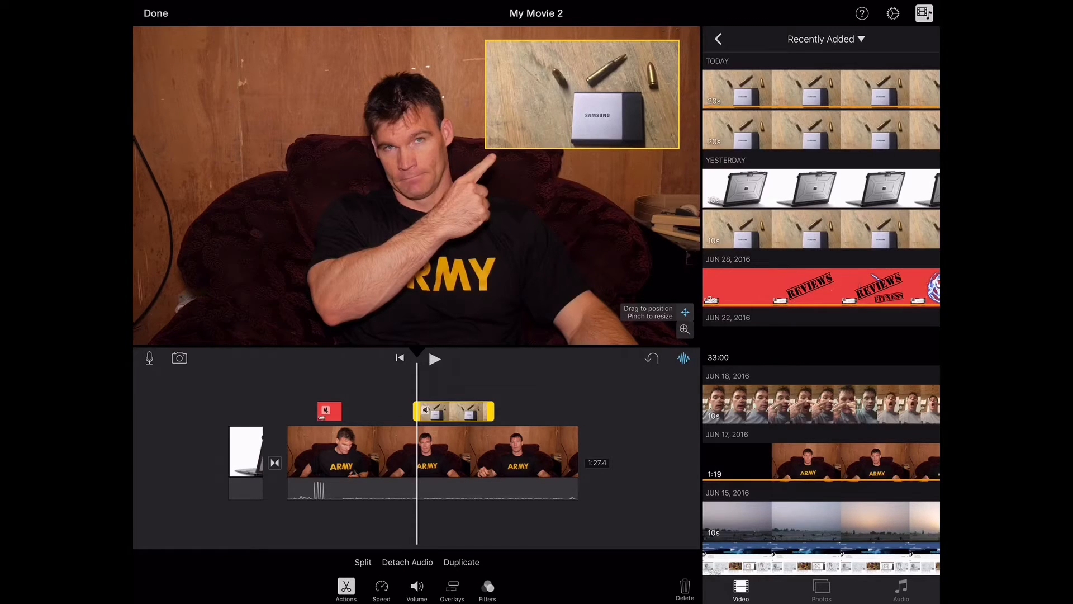
pyautogui.click(435, 359)
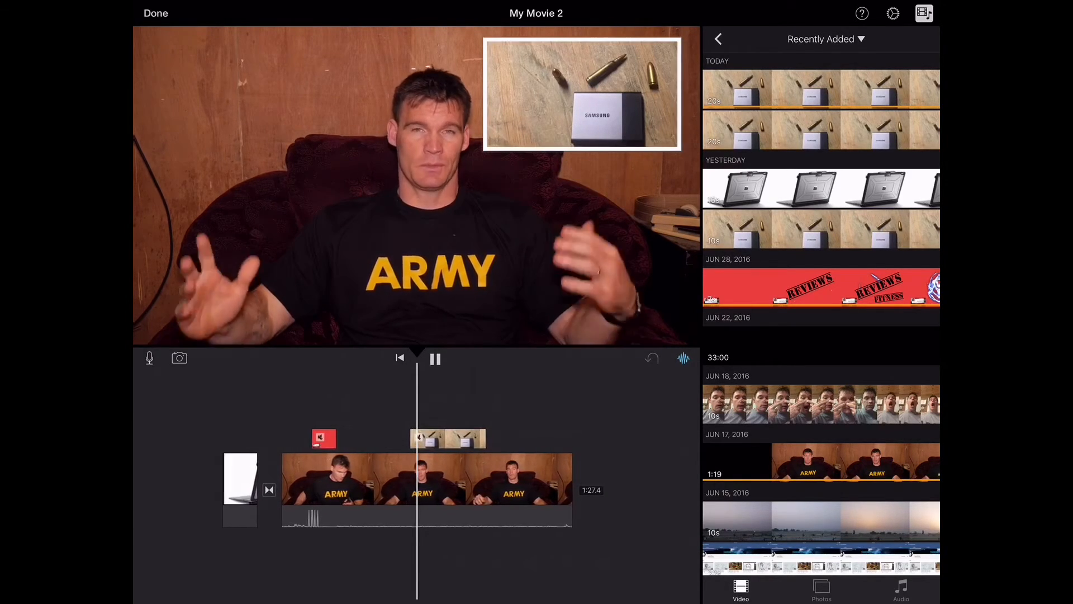
pyautogui.click(435, 359)
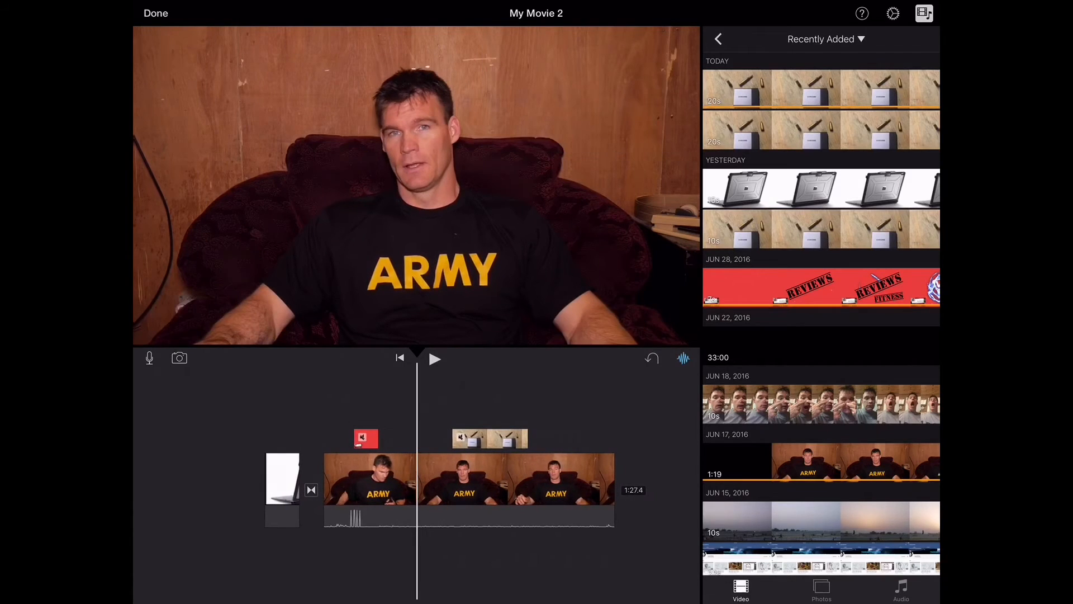
pyautogui.click(435, 359)
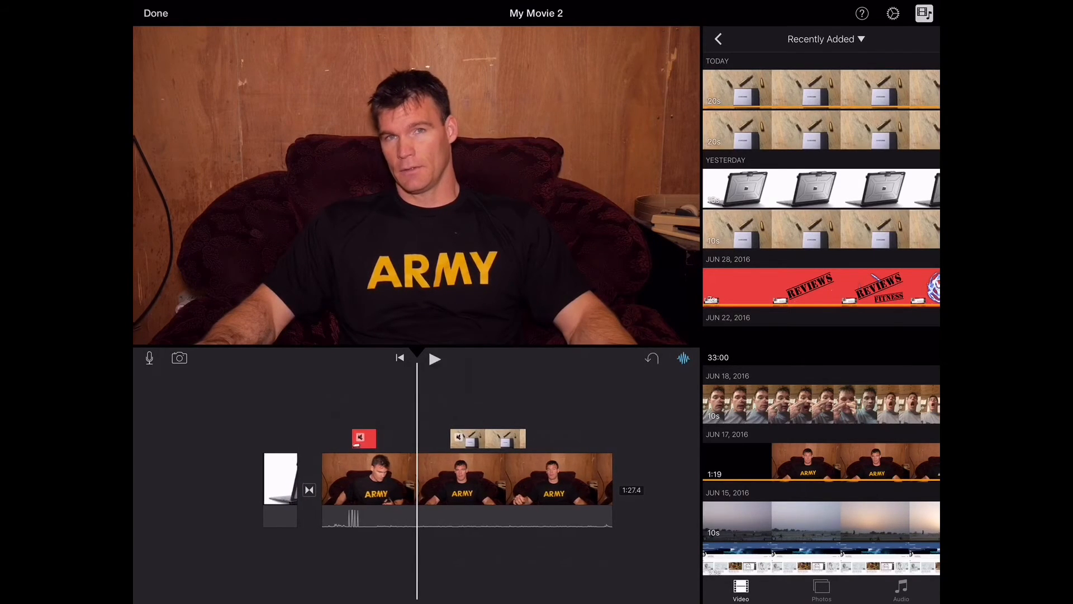
pyautogui.click(434, 359)
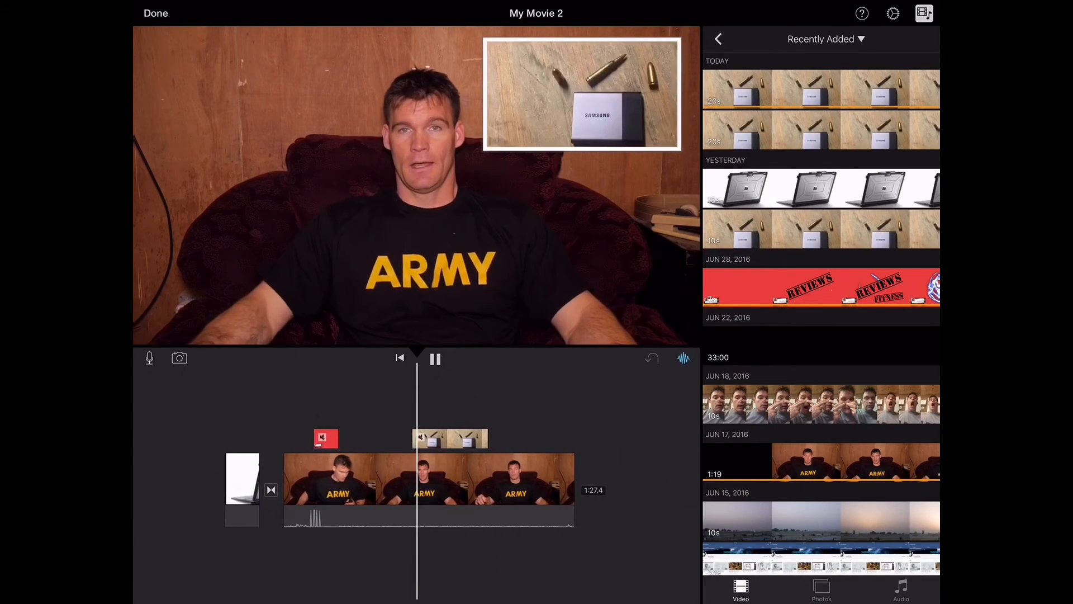
pyautogui.click(435, 360)
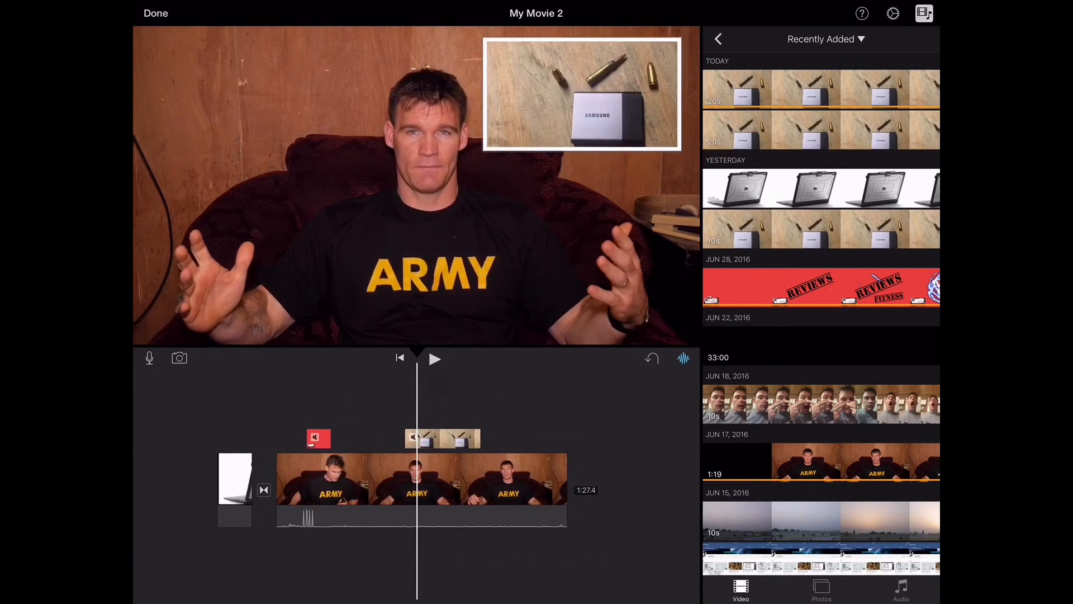